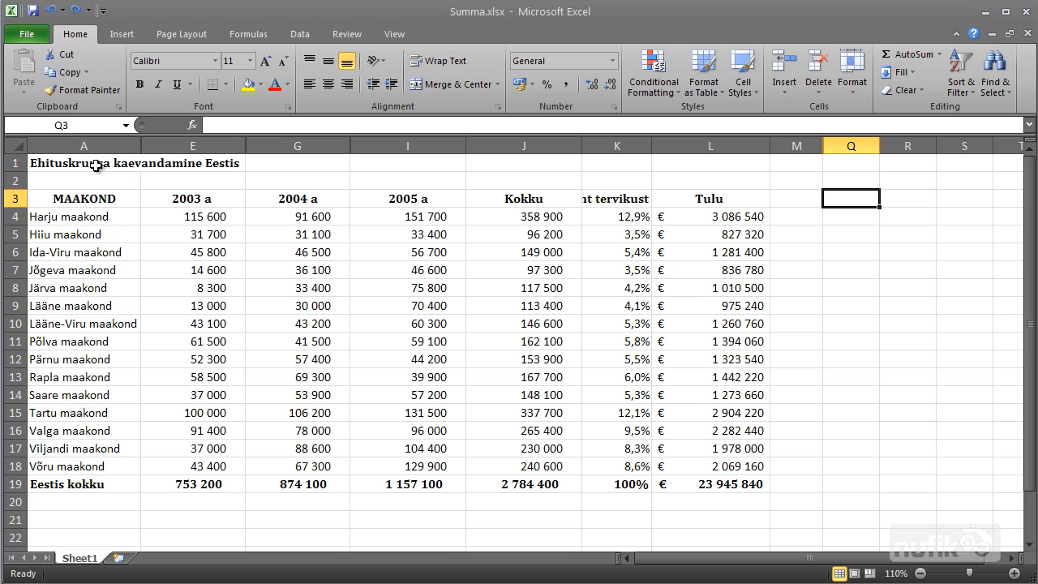
Step: Merge and center the title "Ehituskruusa kaevandamine Eestis" across A1:L1 and set its font to Calibri
{"action": "left_click_drag", "start_coordinate": [96, 166], "coordinate": [689, 167]}
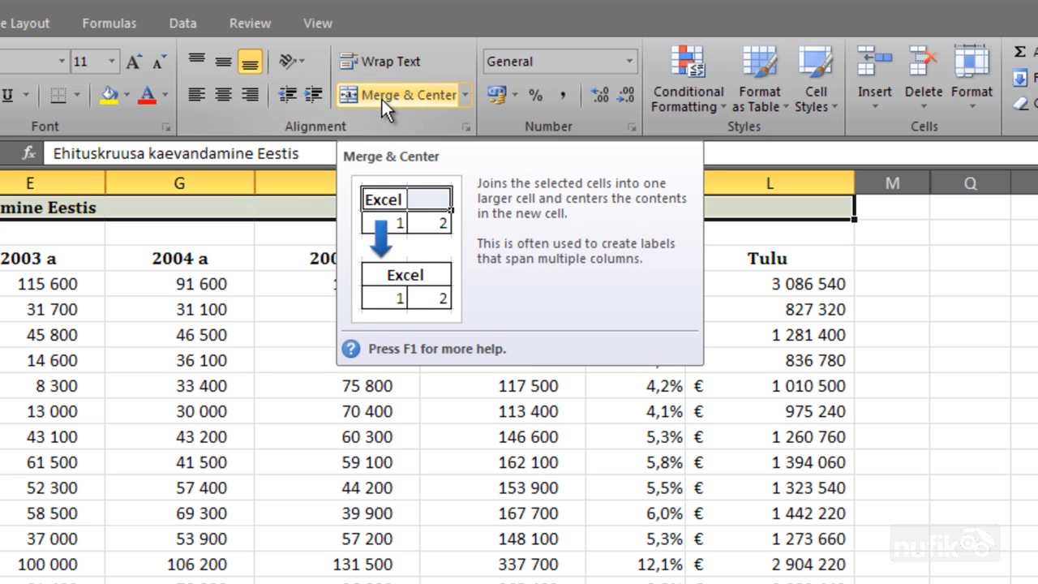
{"action": "left_click", "coordinate": [381, 97]}
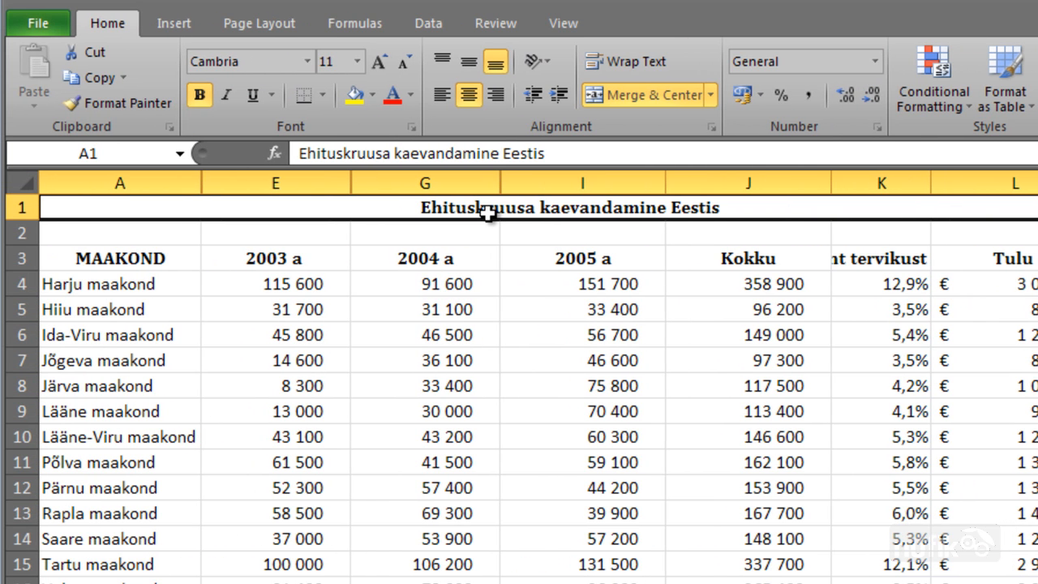
{"action": "left_click", "coordinate": [307, 61]}
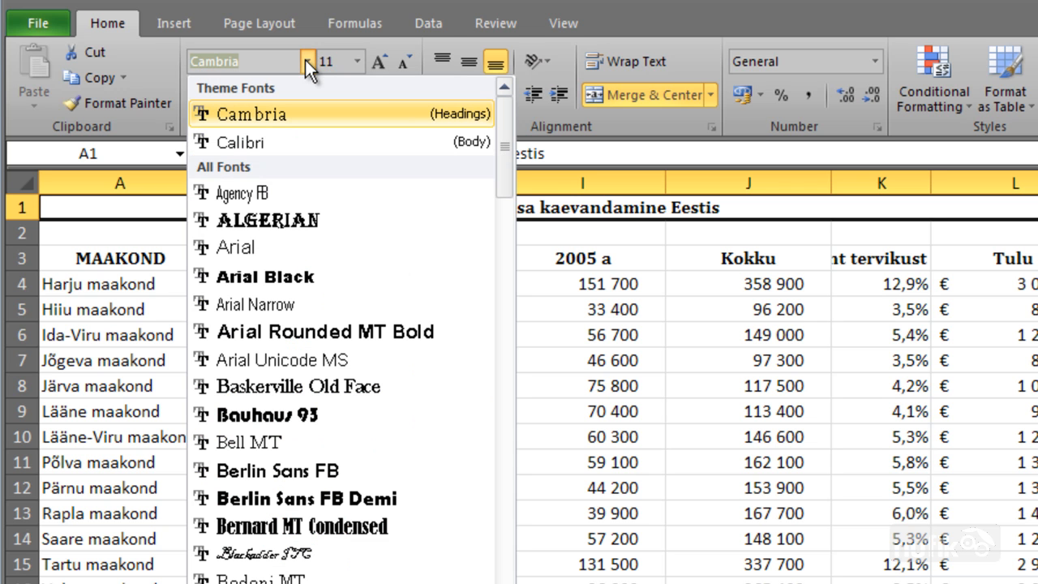
{"action": "left_click_drag", "start_coordinate": [504, 130], "coordinate": [486, 301]}
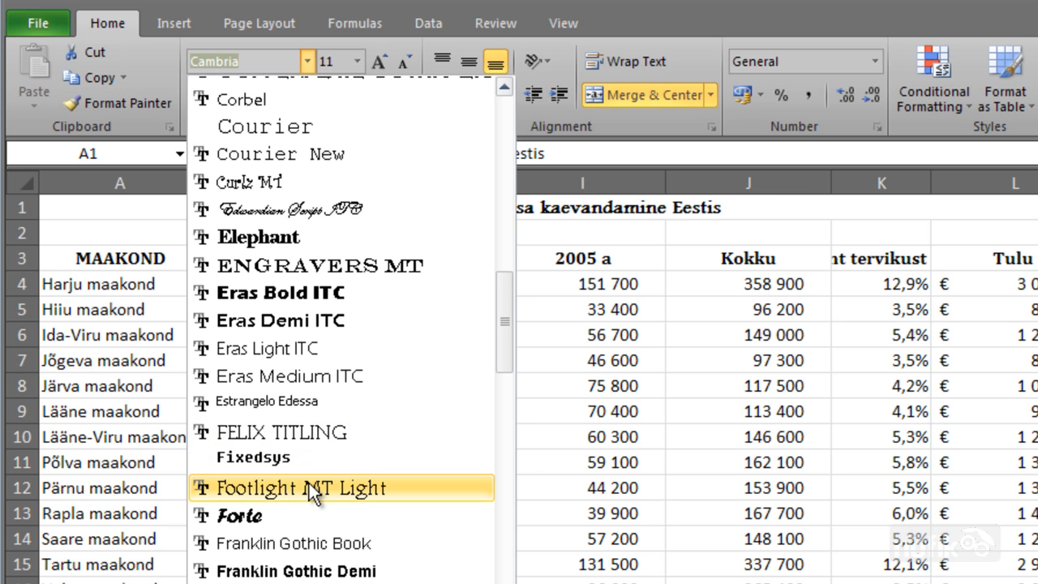
{"action": "left_click_drag", "start_coordinate": [509, 330], "coordinate": [513, 147]}
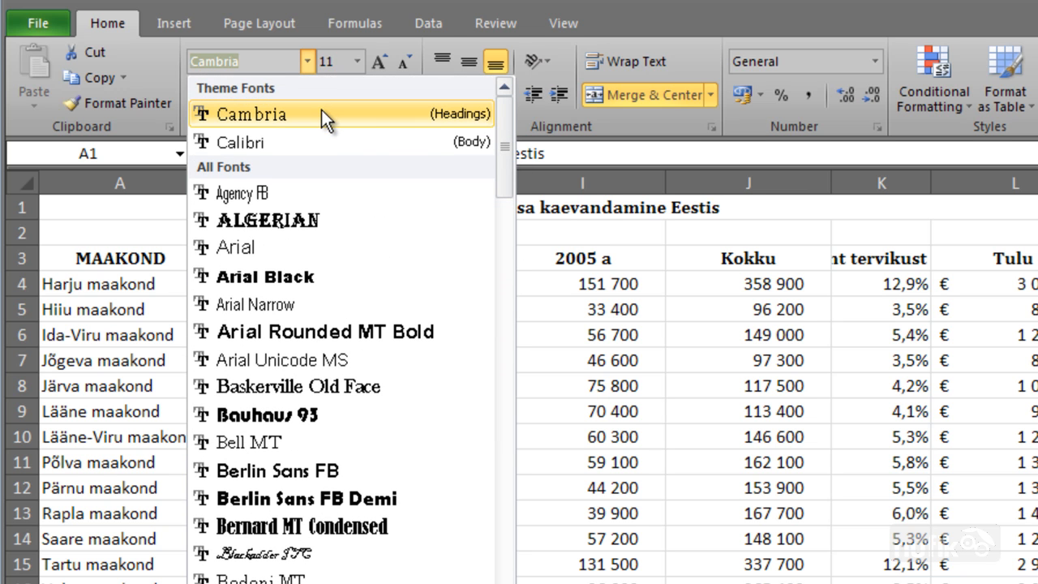
{"action": "left_click", "coordinate": [312, 149]}
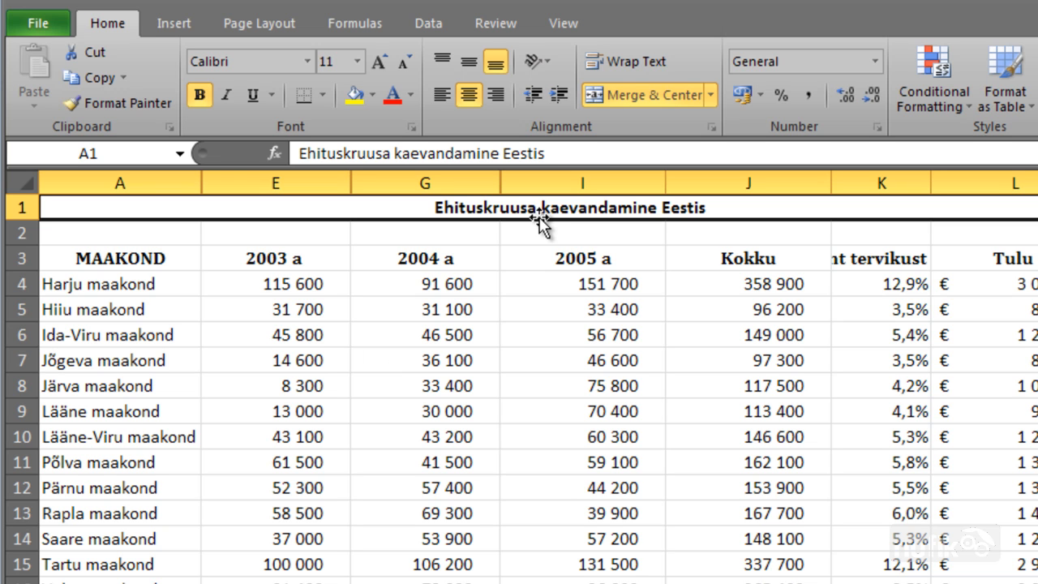
Step: Fill the merged title cell with dark blue and set its text color to light tan
{"action": "left_click", "coordinate": [372, 95]}
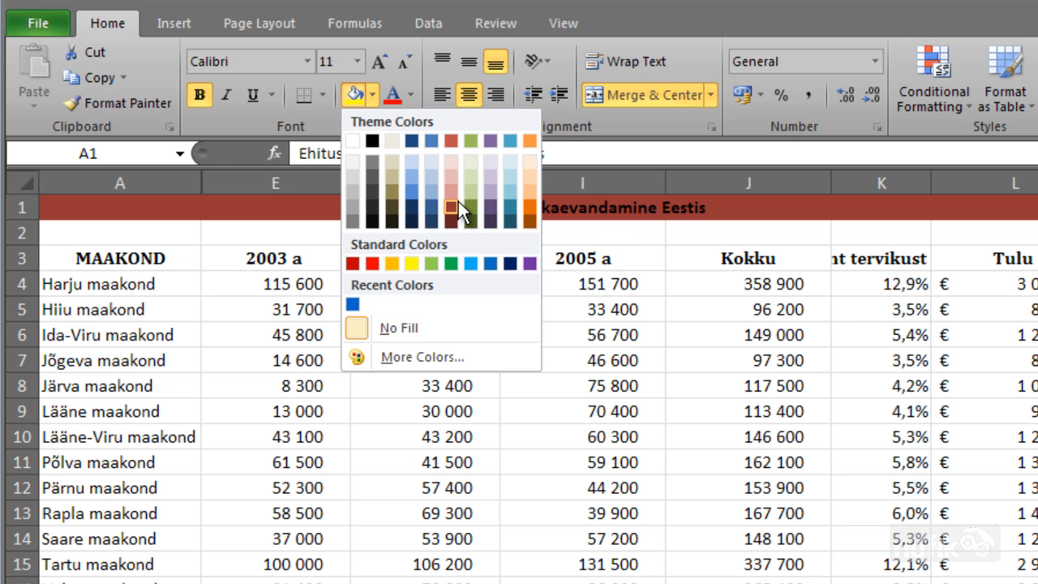
{"action": "left_click", "coordinate": [410, 207]}
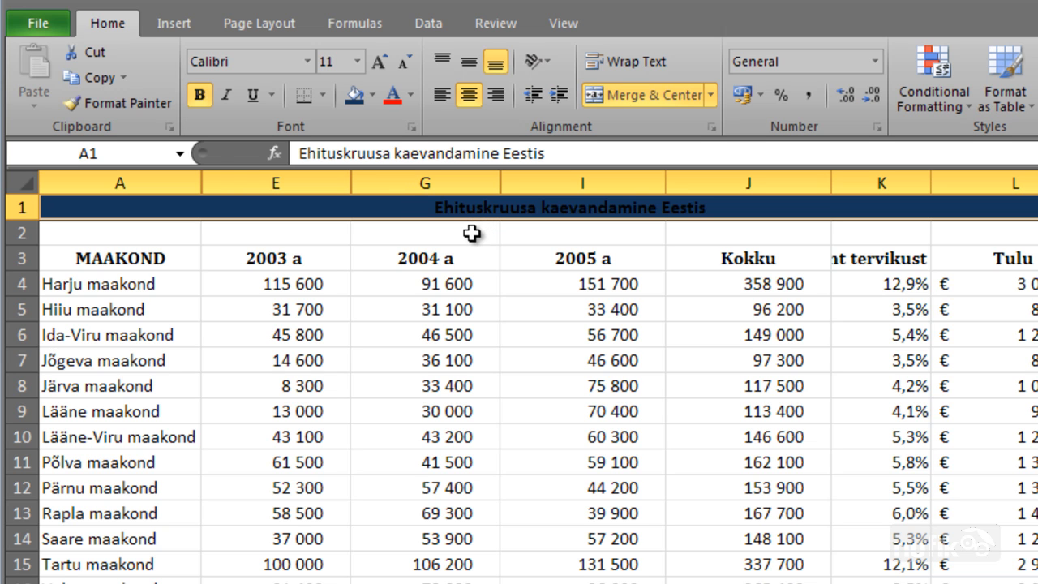
{"action": "left_click", "coordinate": [413, 96]}
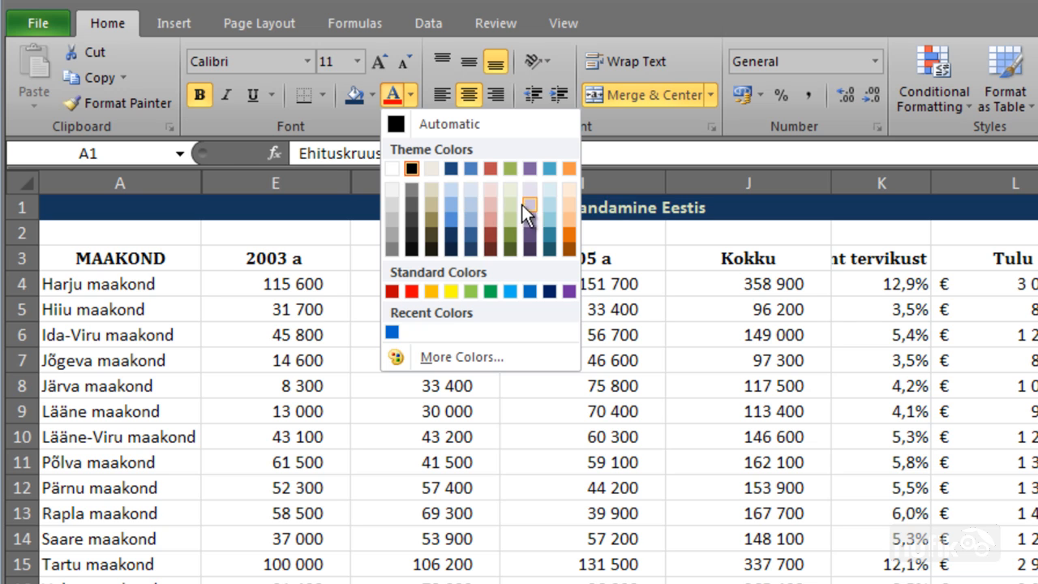
{"action": "left_click", "coordinate": [433, 187]}
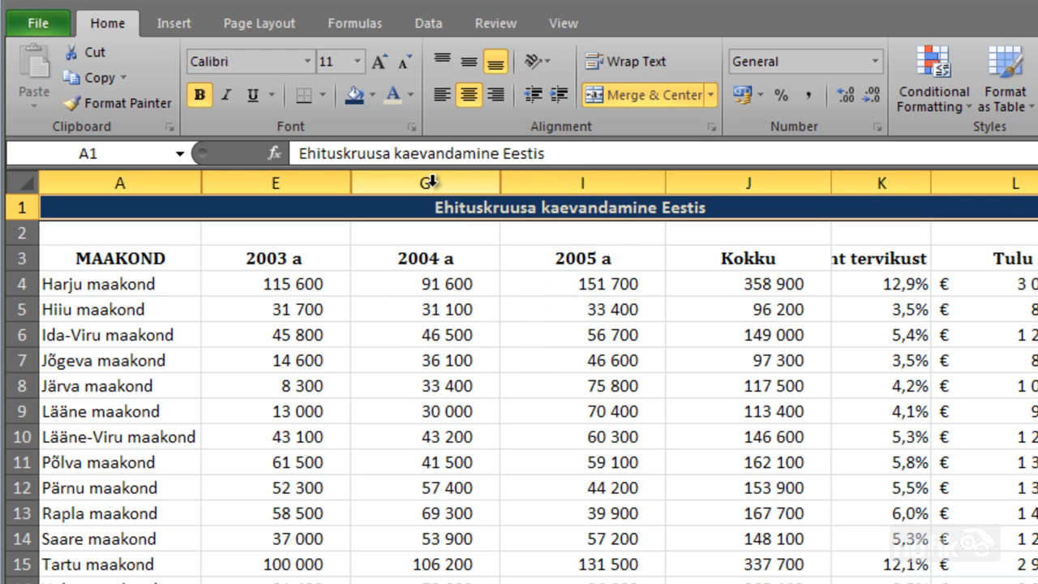
{"action": "left_click", "coordinate": [523, 270]}
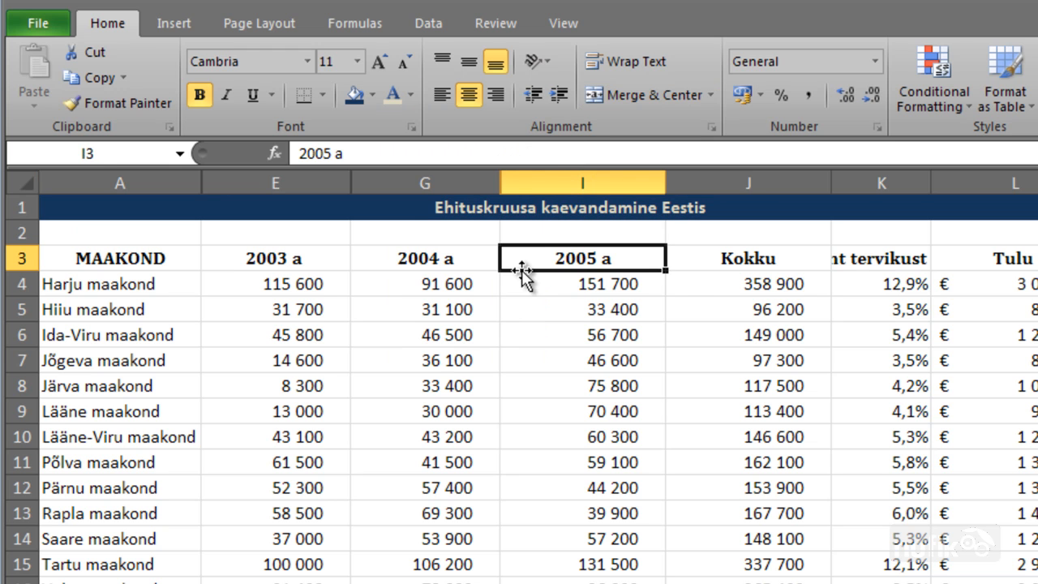
{"action": "left_click", "coordinate": [507, 211]}
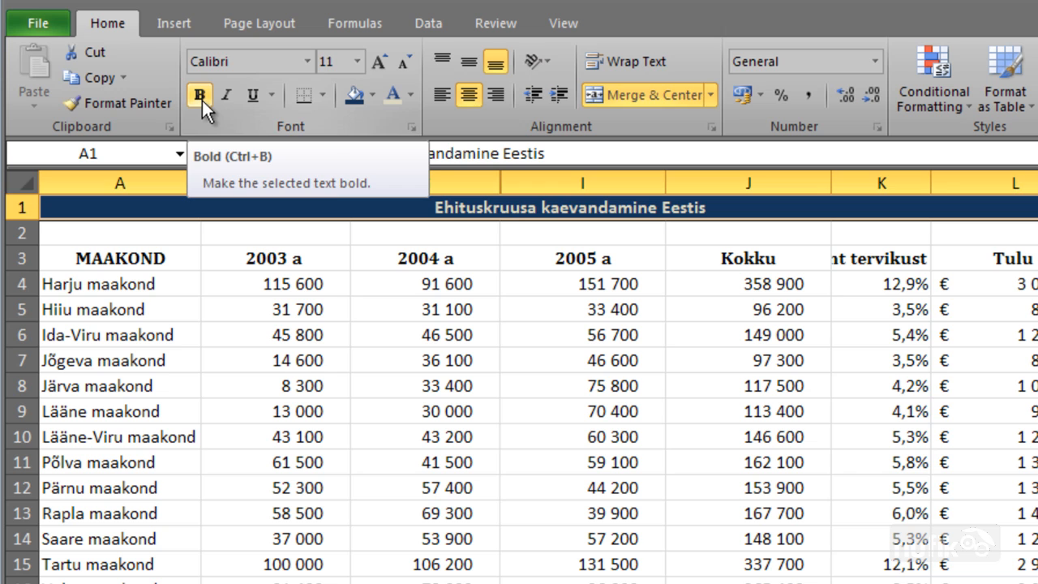
{"action": "left_click", "coordinate": [491, 252]}
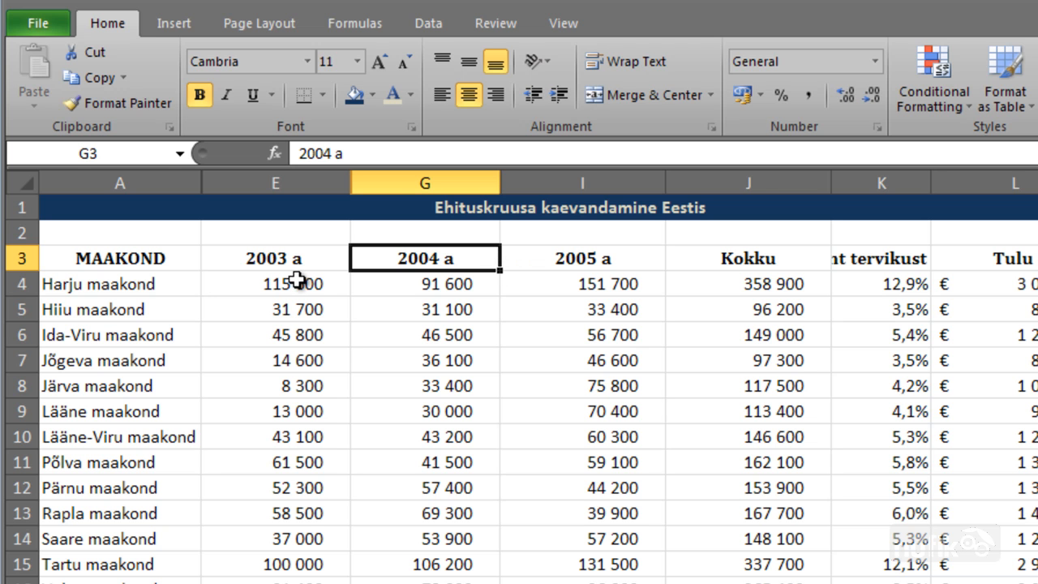
Step: Fill the header row A3:L3 with a dark teal chosen from the standard palette of additional colors
{"action": "left_click_drag", "start_coordinate": [151, 257], "coordinate": [1033, 254]}
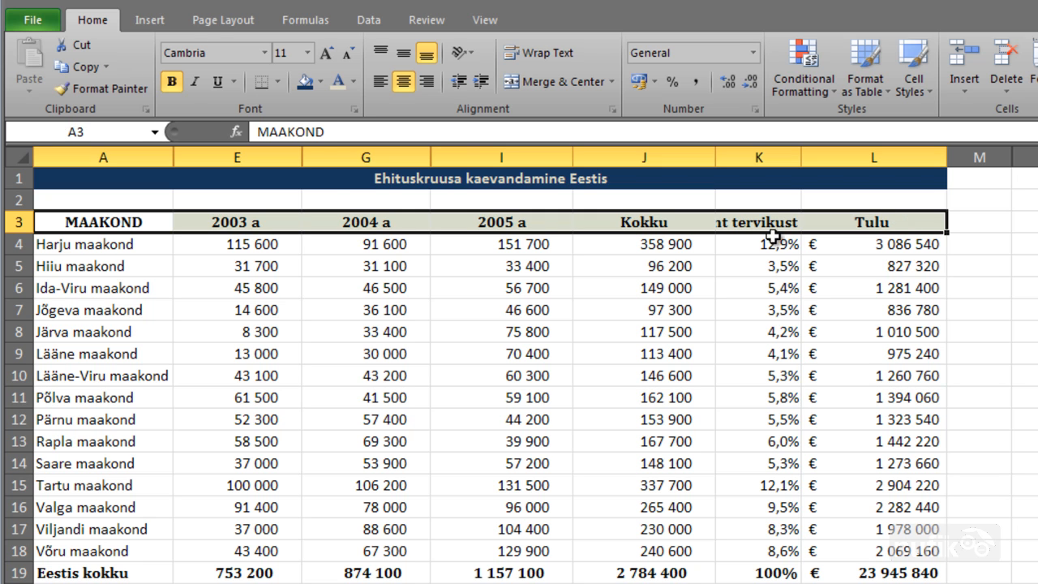
{"action": "left_click", "coordinate": [321, 82]}
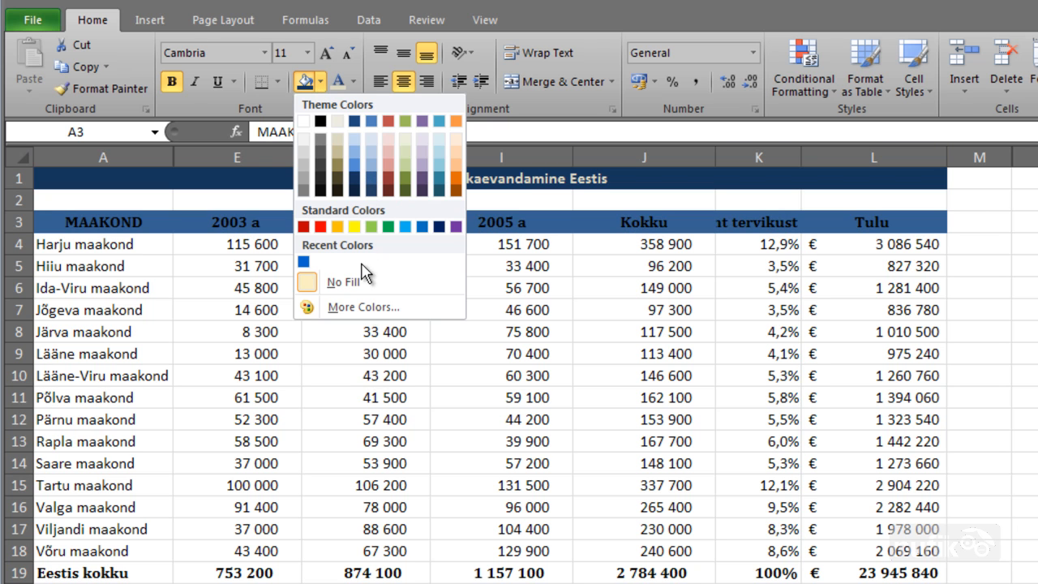
{"action": "left_click", "coordinate": [365, 310]}
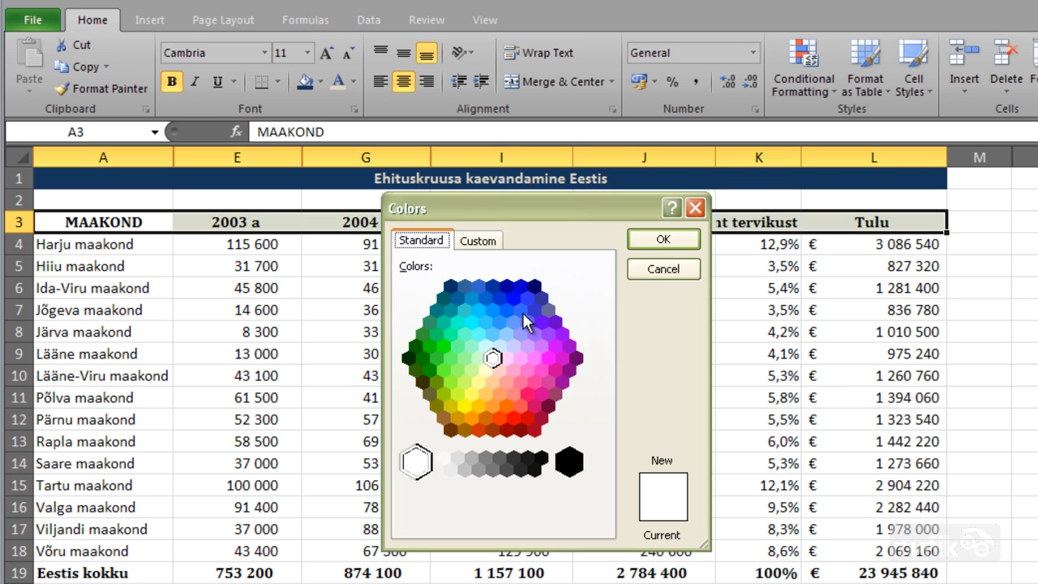
{"action": "left_click", "coordinate": [436, 309]}
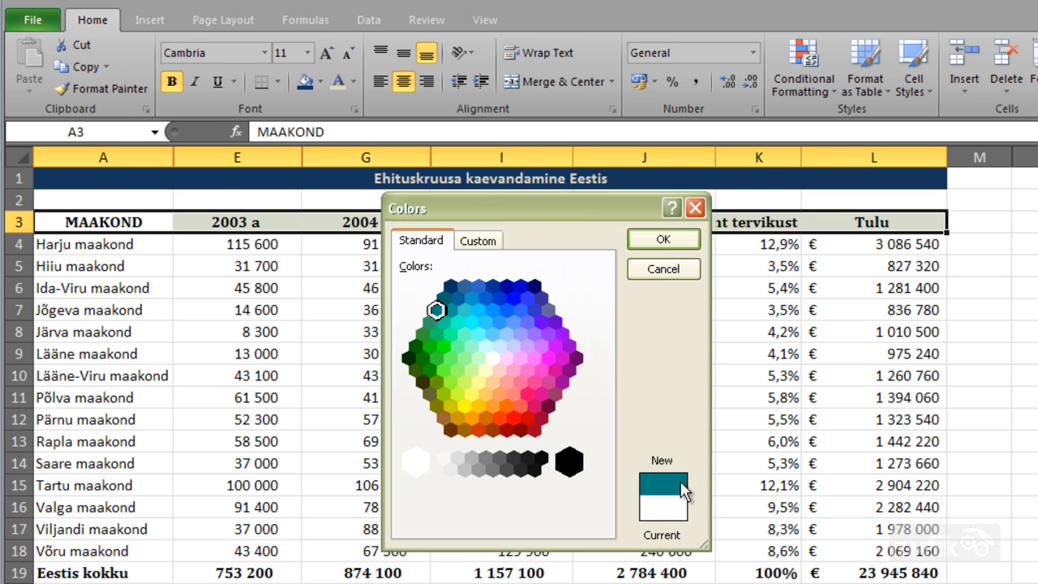
{"action": "left_click", "coordinate": [680, 241]}
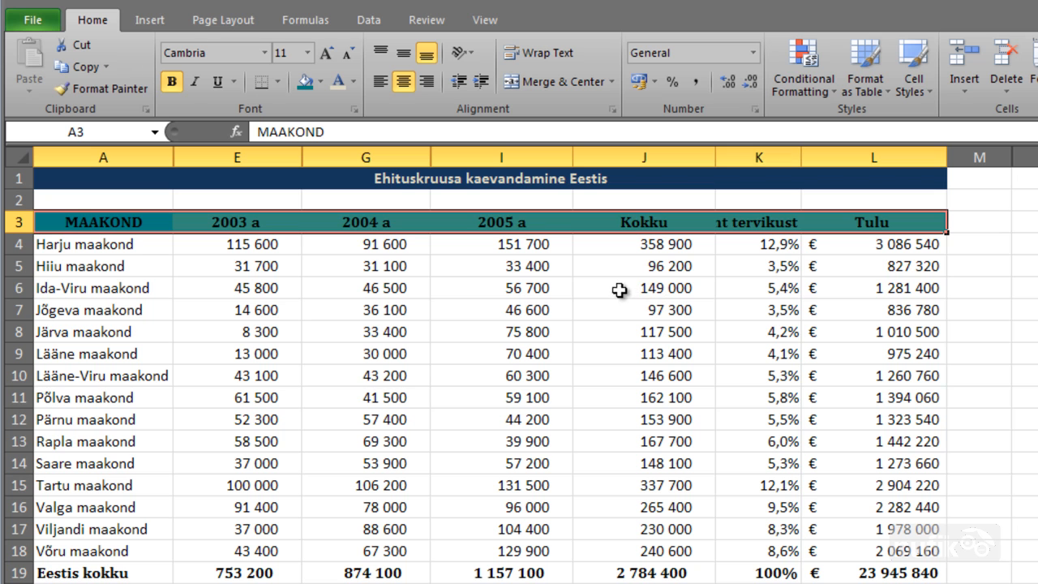
{"action": "left_click", "coordinate": [614, 290]}
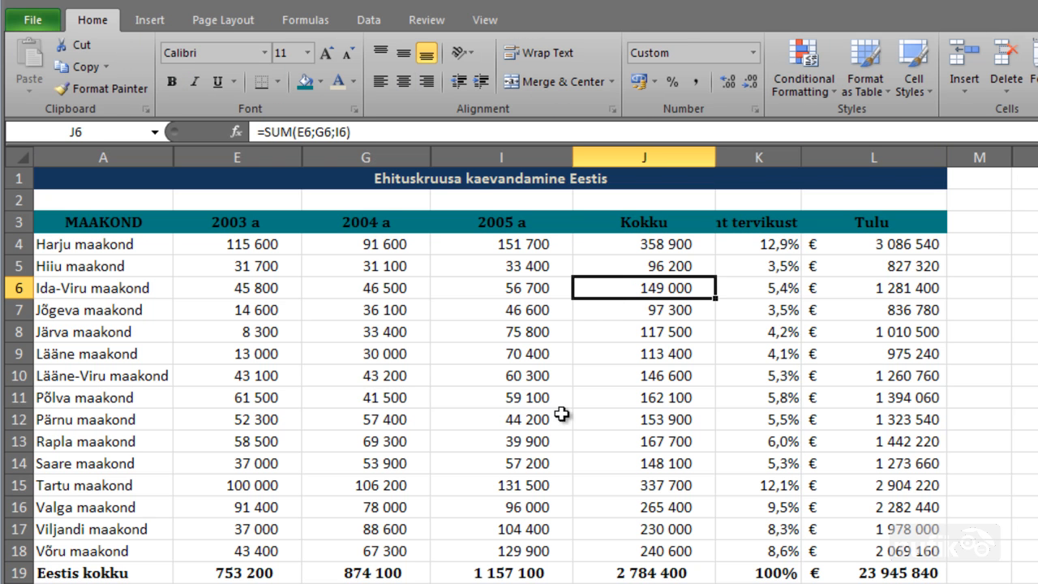
Step: Fill the totals in E19:L19 of the "Eestis kokku" row with light grey
{"action": "left_click_drag", "start_coordinate": [188, 573], "coordinate": [924, 575]}
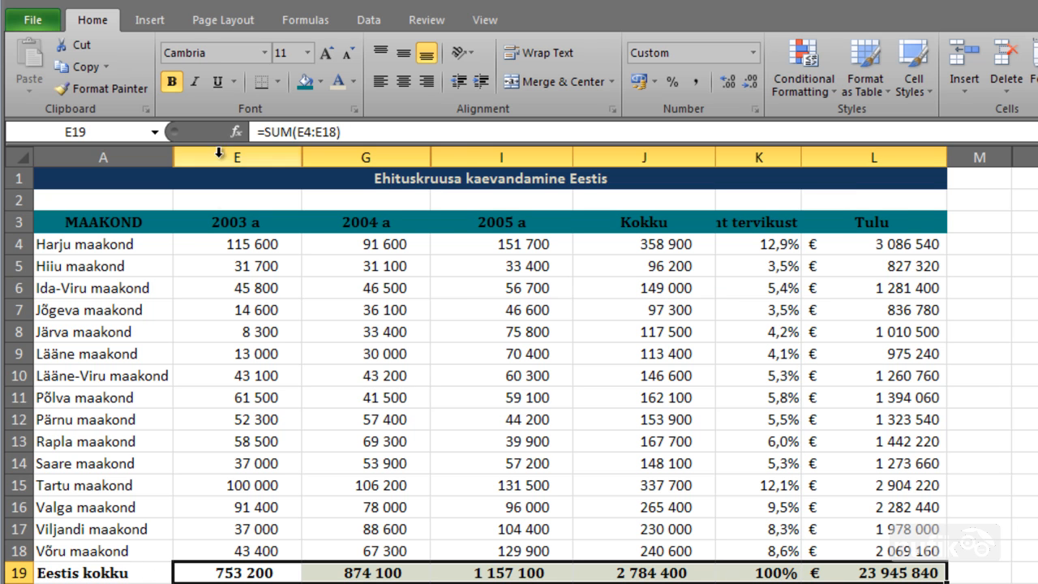
{"action": "left_click", "coordinate": [322, 82]}
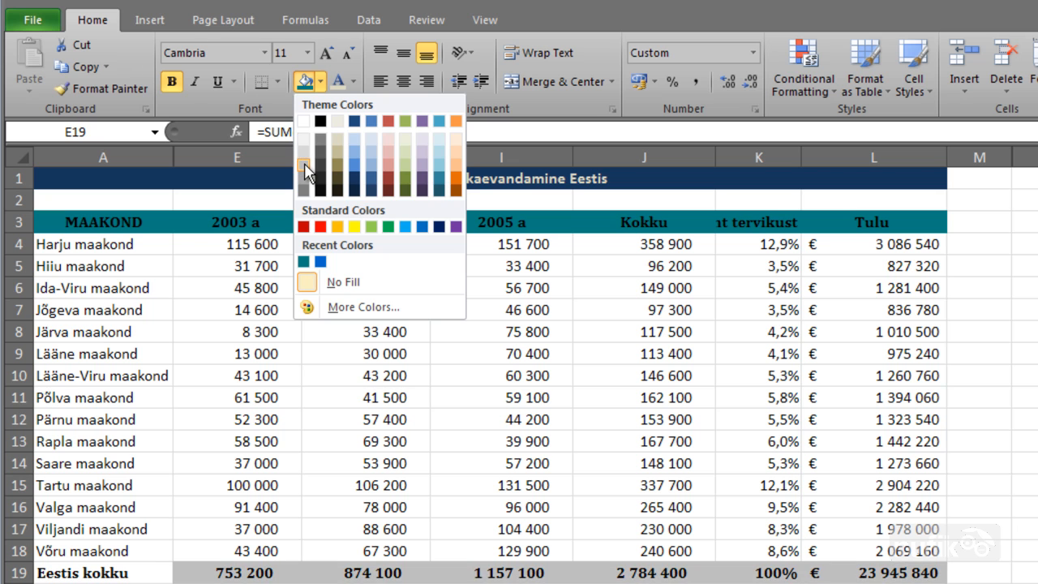
{"action": "left_click", "coordinate": [305, 166]}
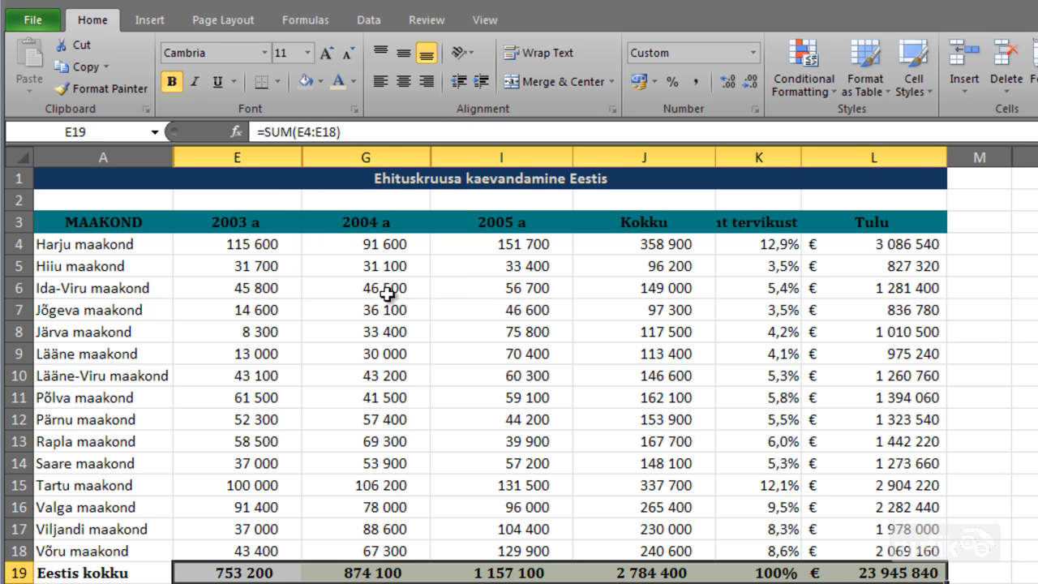
{"action": "left_click", "coordinate": [1030, 574]}
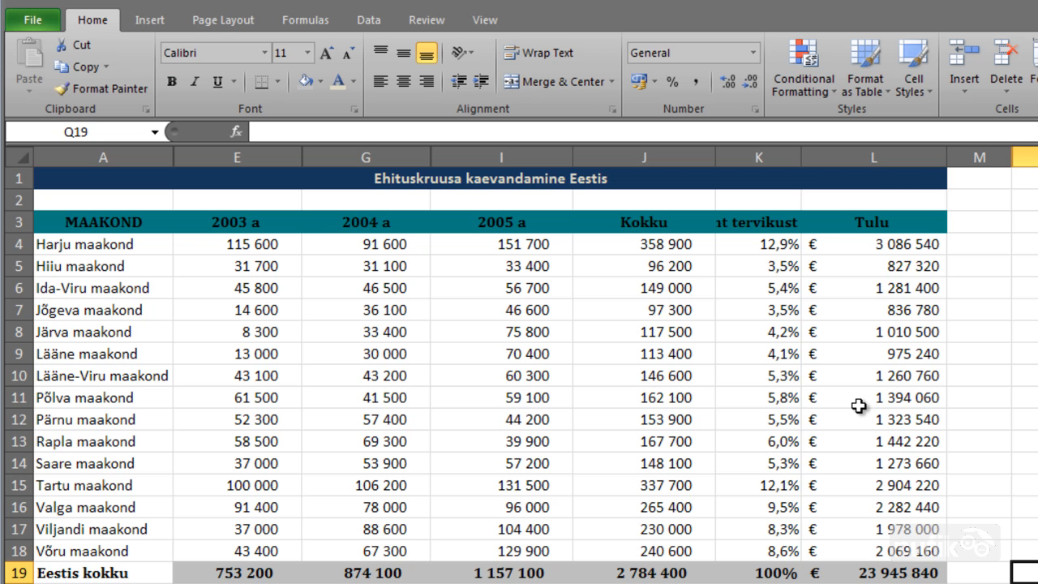
Step: Apply a thick box border around the merged title cell in row 1
{"action": "left_click", "coordinate": [688, 180]}
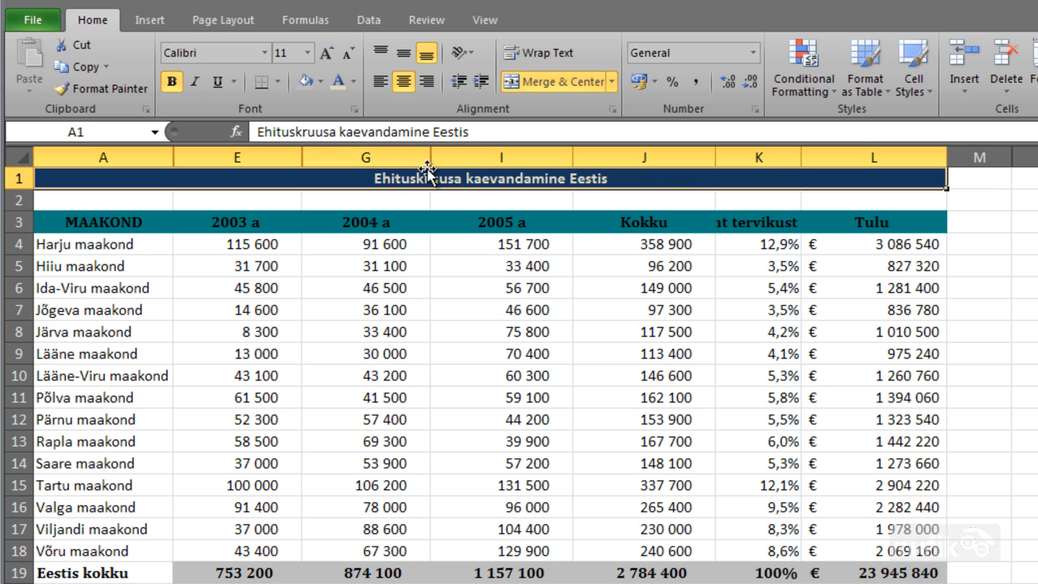
{"action": "left_click", "coordinate": [276, 80]}
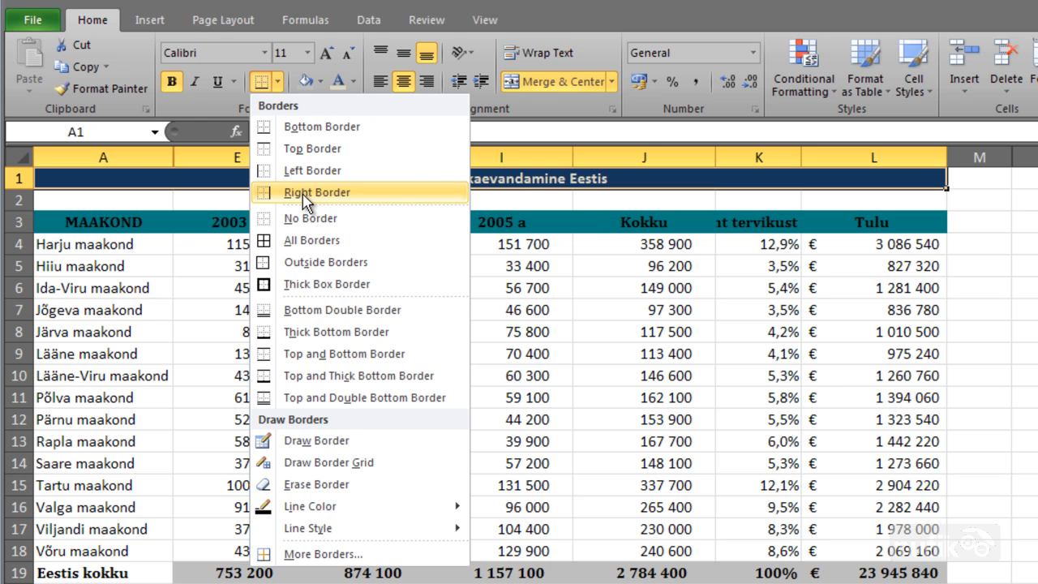
{"action": "left_click", "coordinate": [309, 284]}
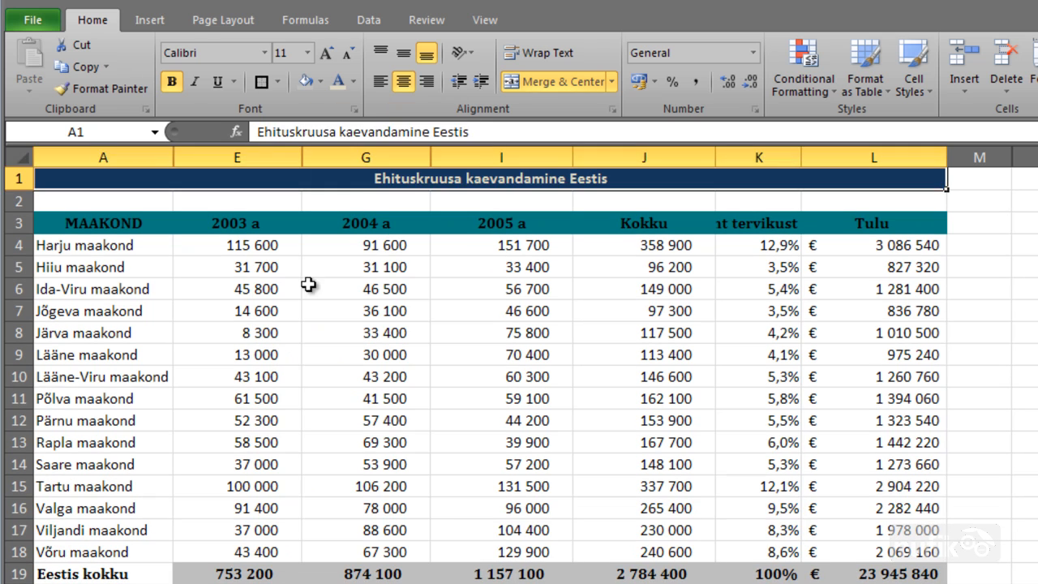
{"action": "left_click", "coordinate": [979, 289]}
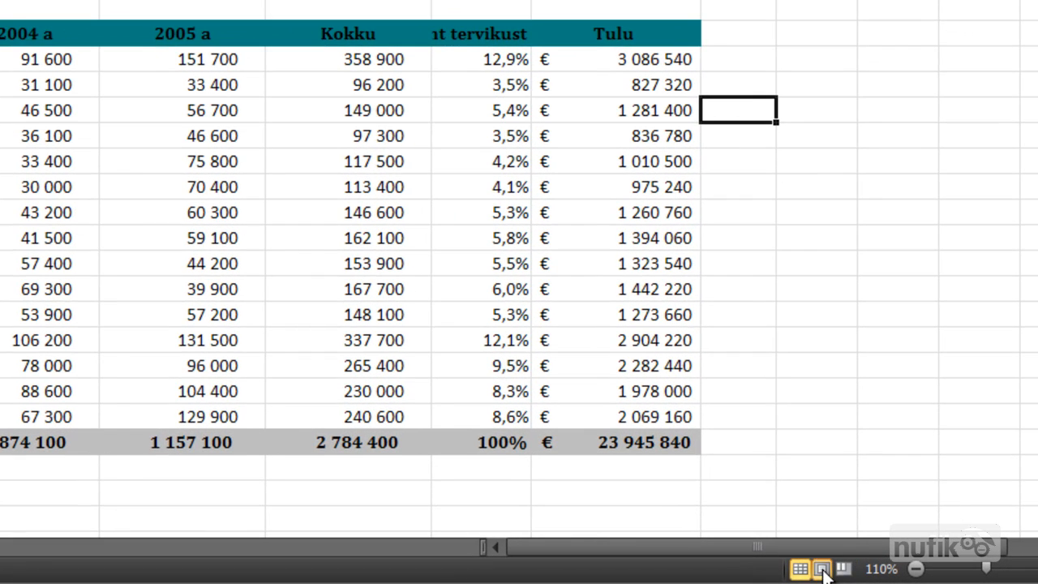
Step: Switch the worksheet to Page Layout view
{"action": "left_click", "coordinate": [821, 569]}
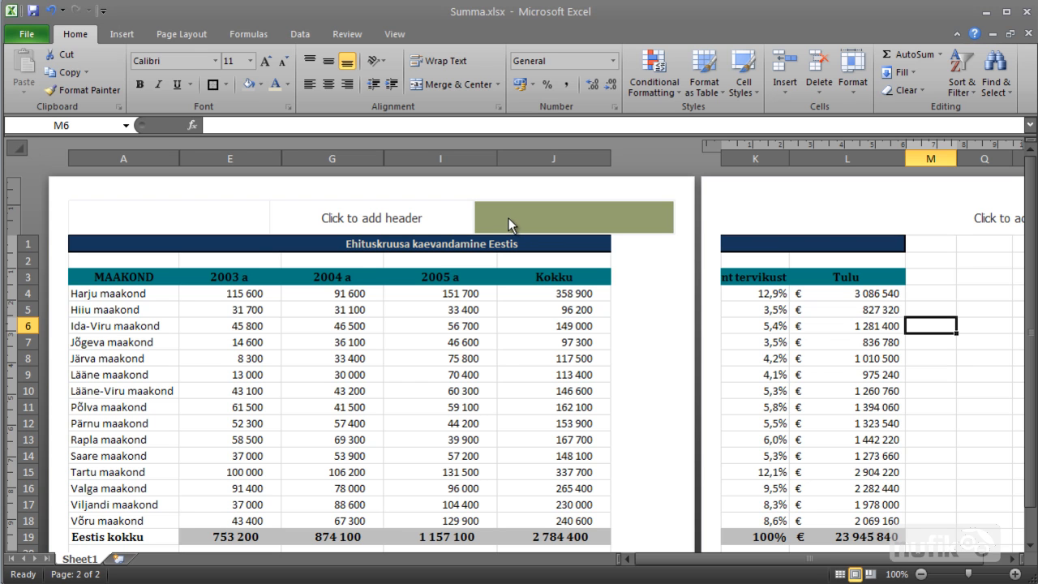
{"action": "scroll", "coordinate": [498, 361], "scroll_direction": "down", "scroll_amount": 1}
{"action": "scroll", "coordinate": [498, 361], "scroll_direction": "up", "scroll_amount": 1}
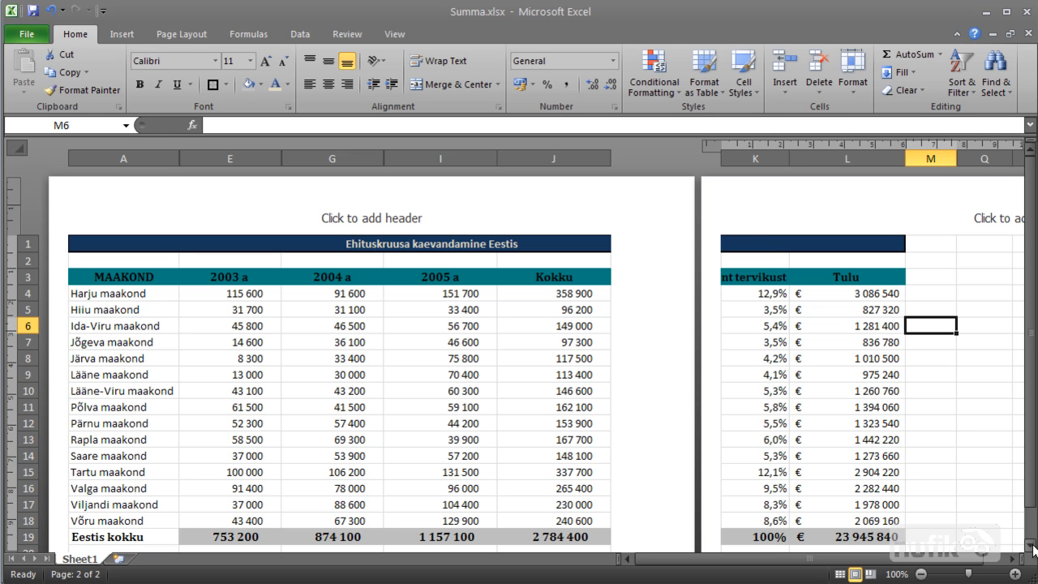
Step: Open the detailed border settings for the merged title cell in row 1 and clear its existing borders
{"action": "left_click", "coordinate": [450, 242]}
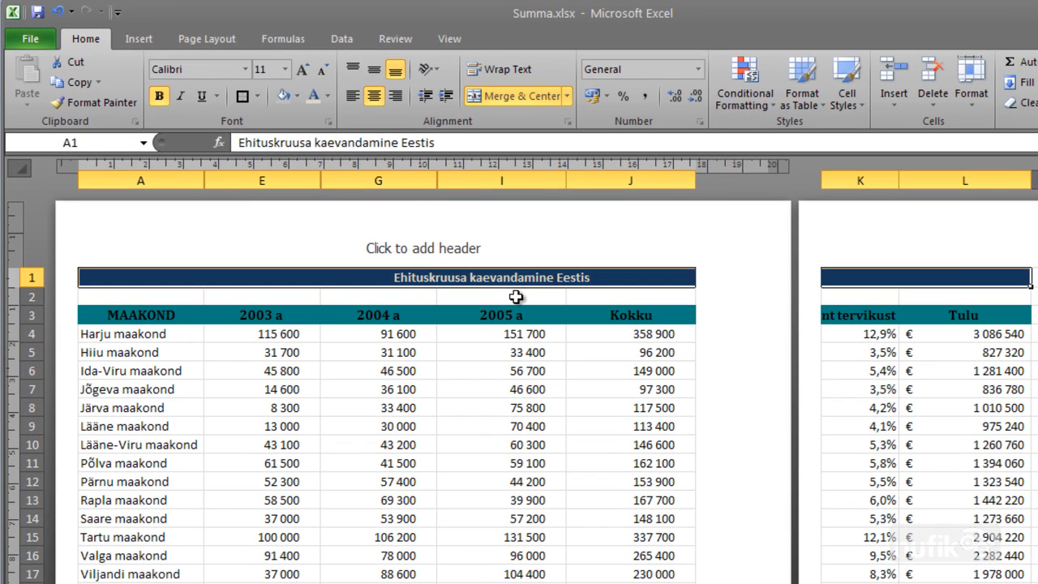
{"action": "left_click", "coordinate": [257, 97]}
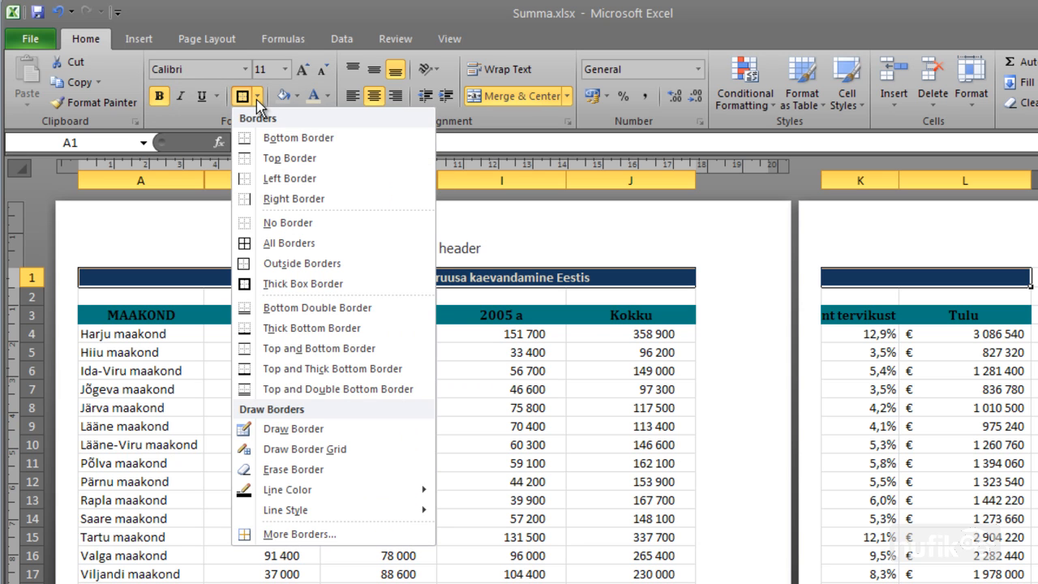
{"action": "left_click", "coordinate": [315, 537]}
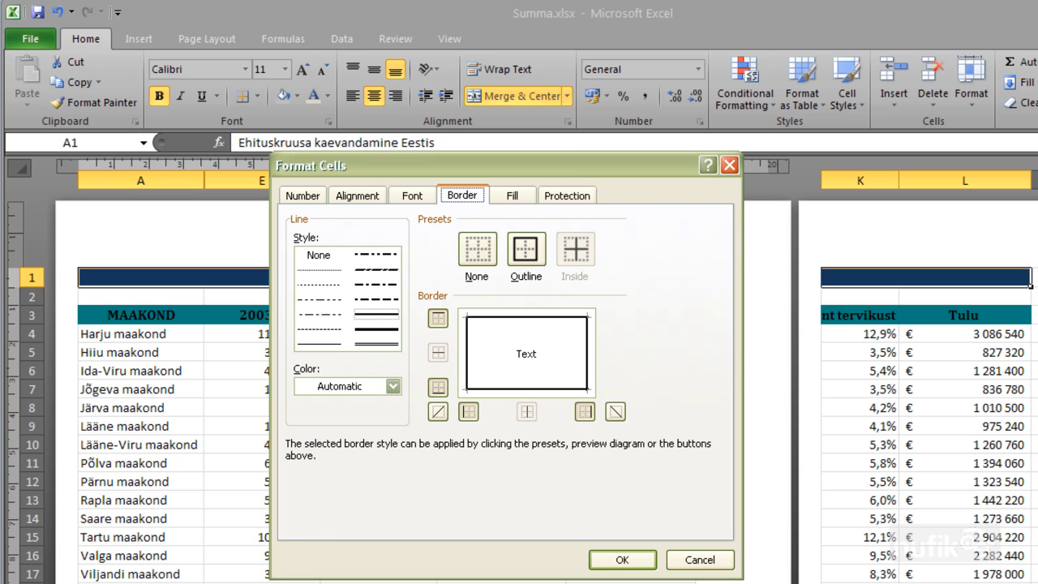
{"action": "left_click", "coordinate": [477, 257]}
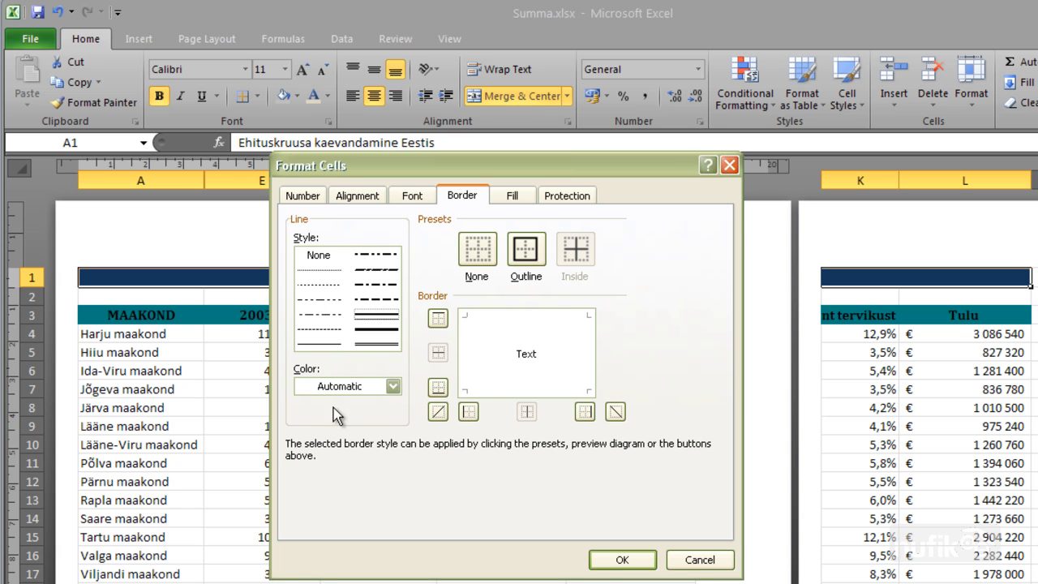
Step: Choose the recently used teal and a thick solid line, and set them as the title cell's outline border
{"action": "left_click", "coordinate": [393, 386]}
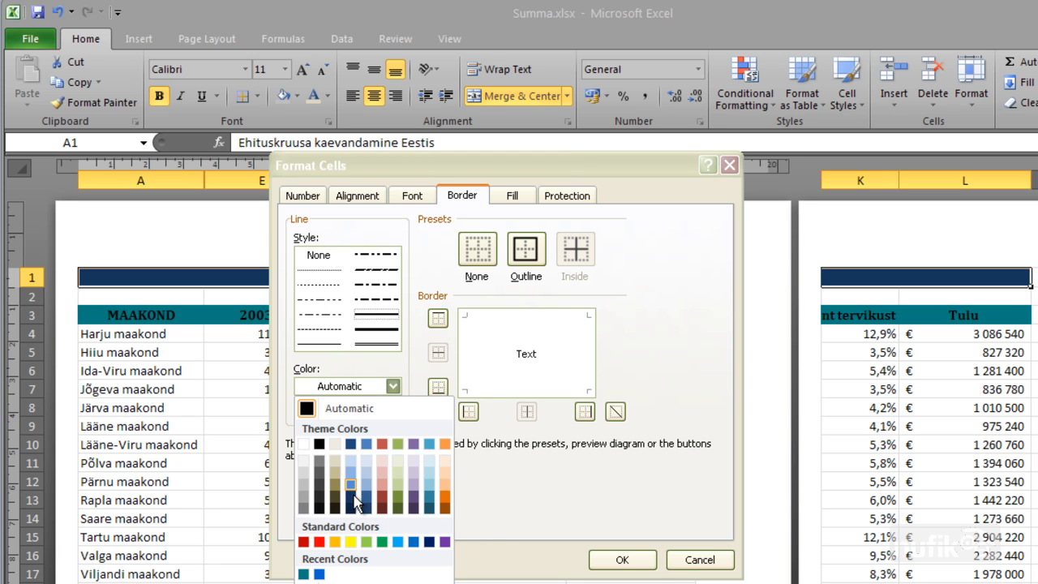
{"action": "left_click", "coordinate": [303, 574]}
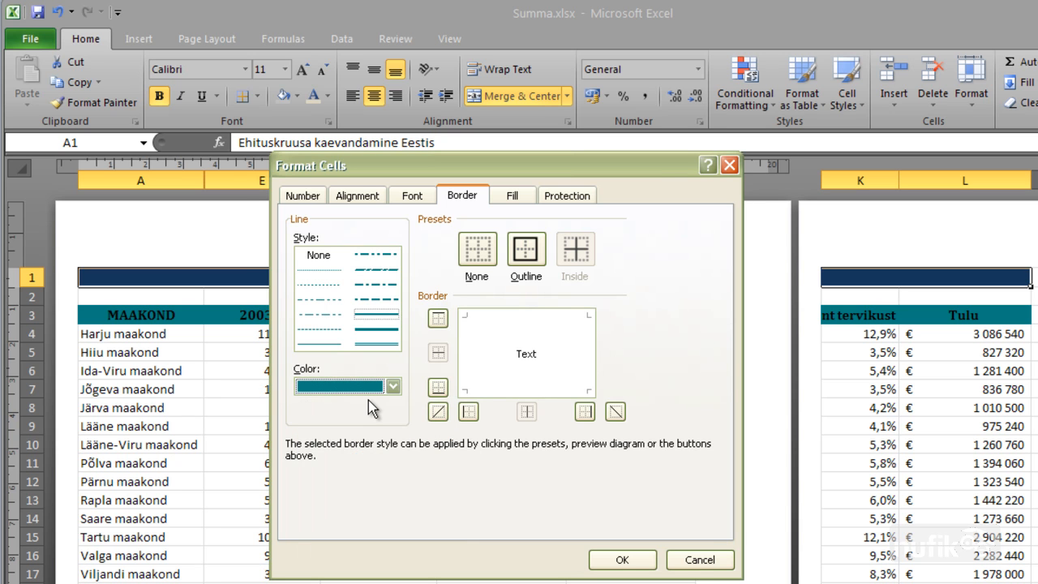
{"action": "left_click", "coordinate": [387, 331]}
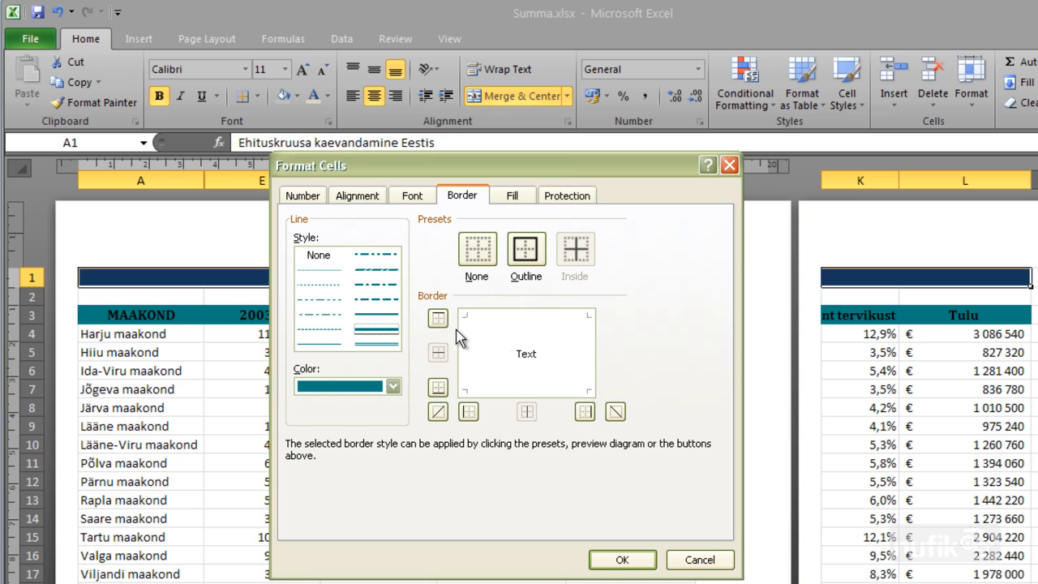
{"action": "left_click", "coordinate": [529, 254]}
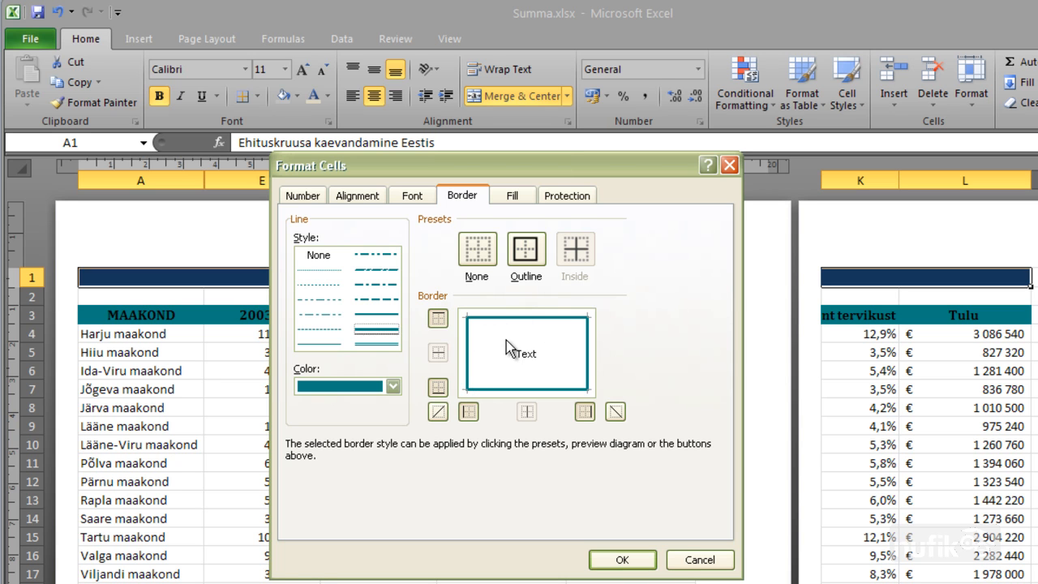
Step: Remove the title cell's top and bottom borders in the border preview and add both back
{"action": "left_click", "coordinate": [512, 319]}
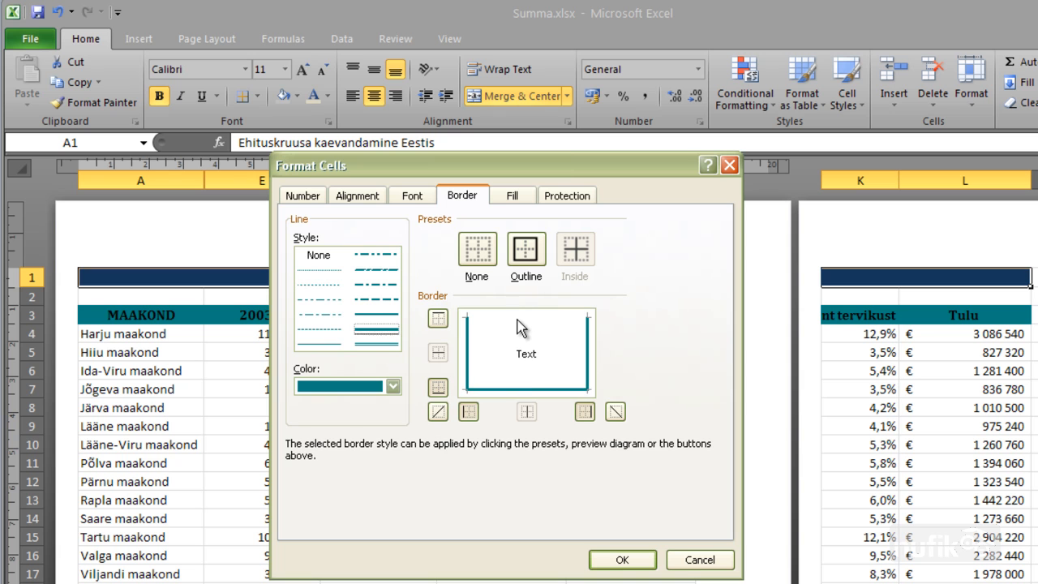
{"action": "left_click", "coordinate": [523, 388]}
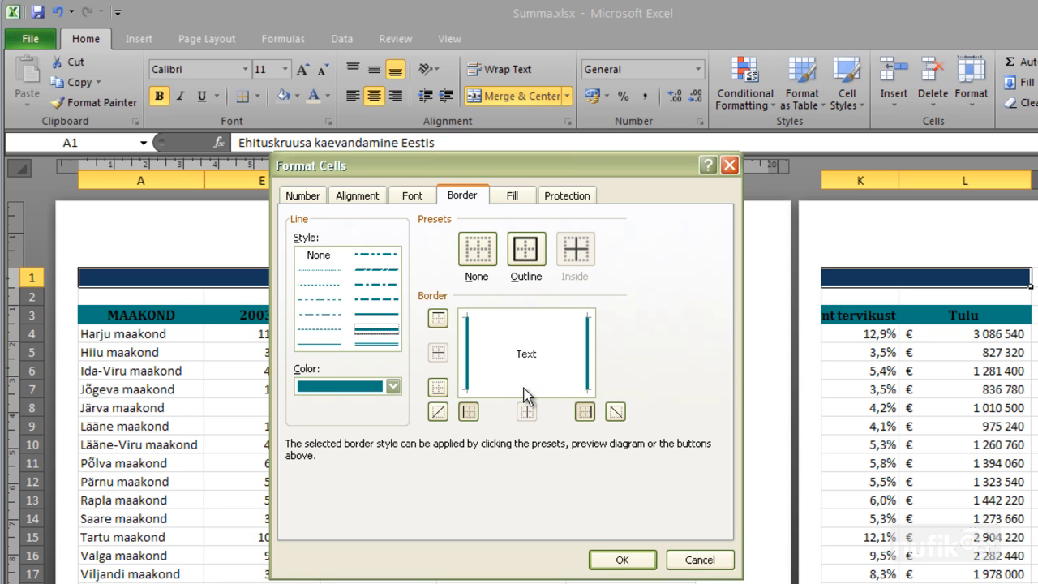
{"action": "left_click", "coordinate": [526, 316]}
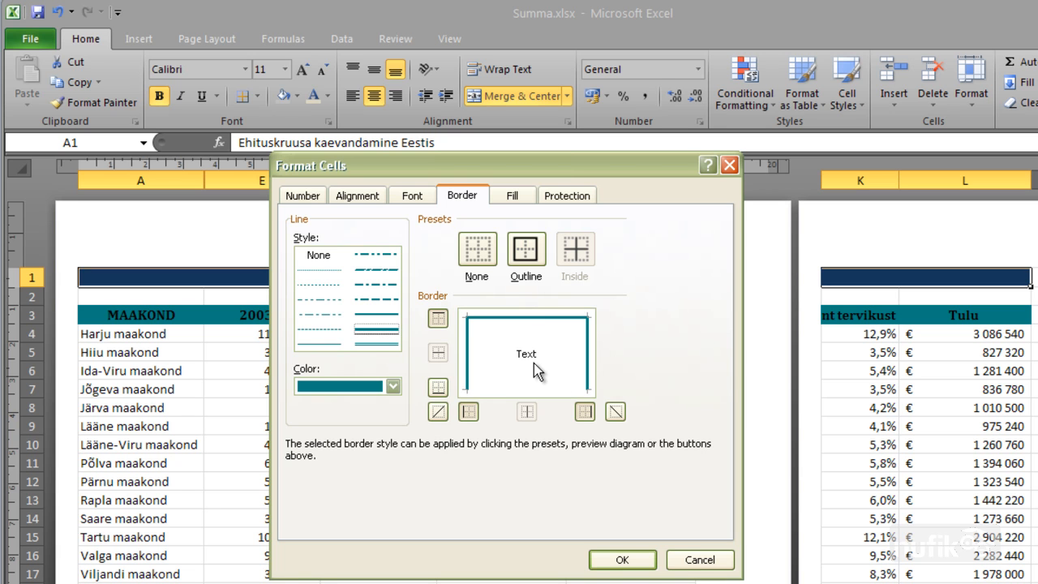
{"action": "left_click", "coordinate": [526, 389]}
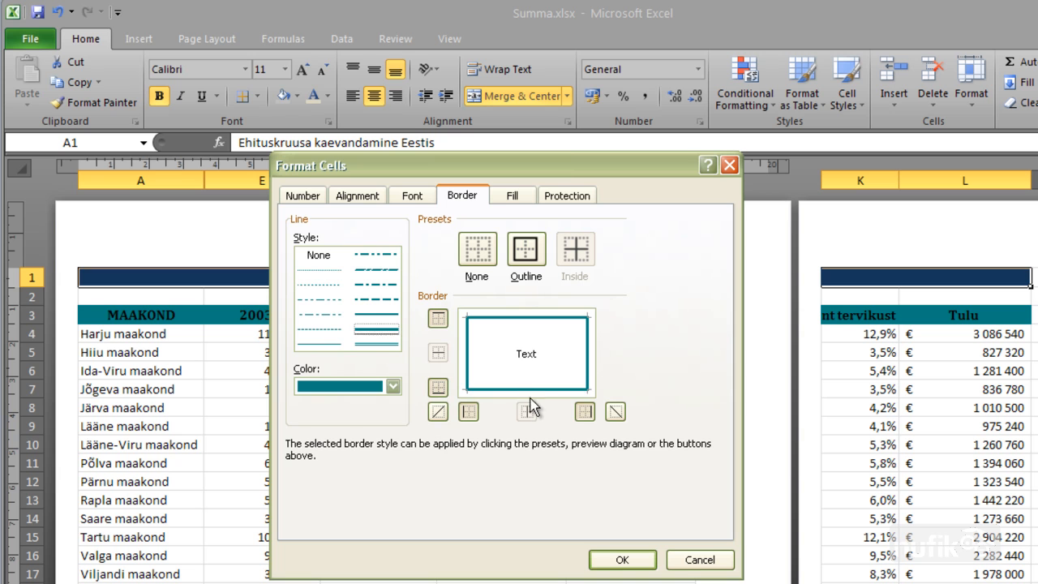
Step: Apply the thick teal outline settings to the title cell and deselect it
{"action": "left_click", "coordinate": [437, 412]}
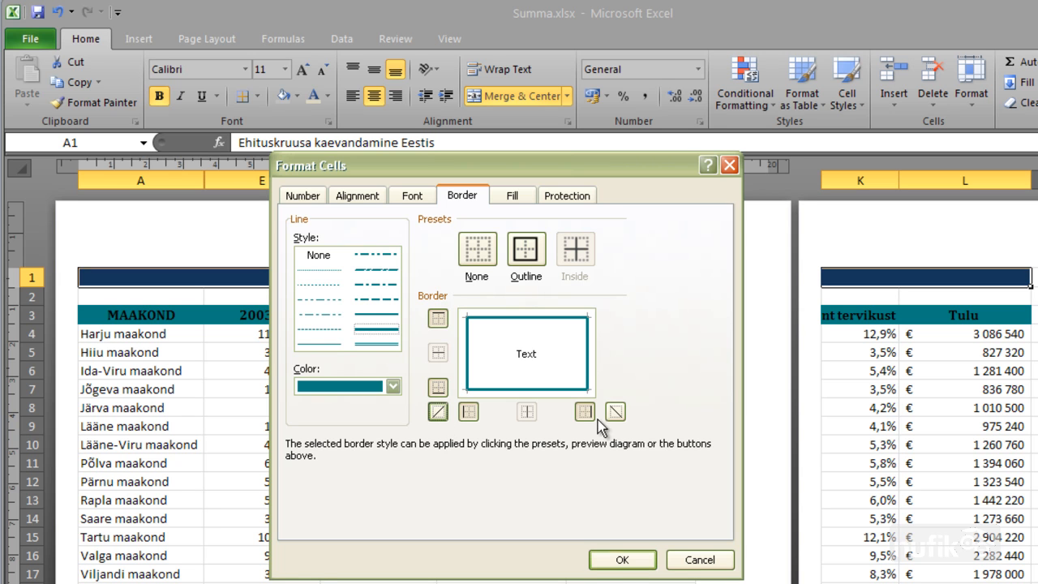
{"action": "left_click", "coordinate": [621, 560]}
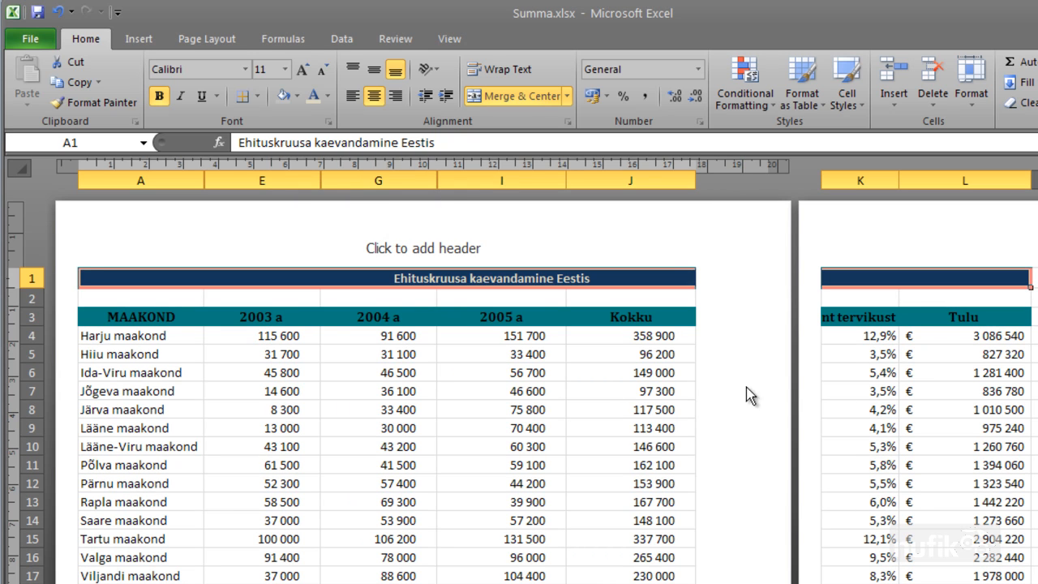
{"action": "left_click", "coordinate": [880, 411]}
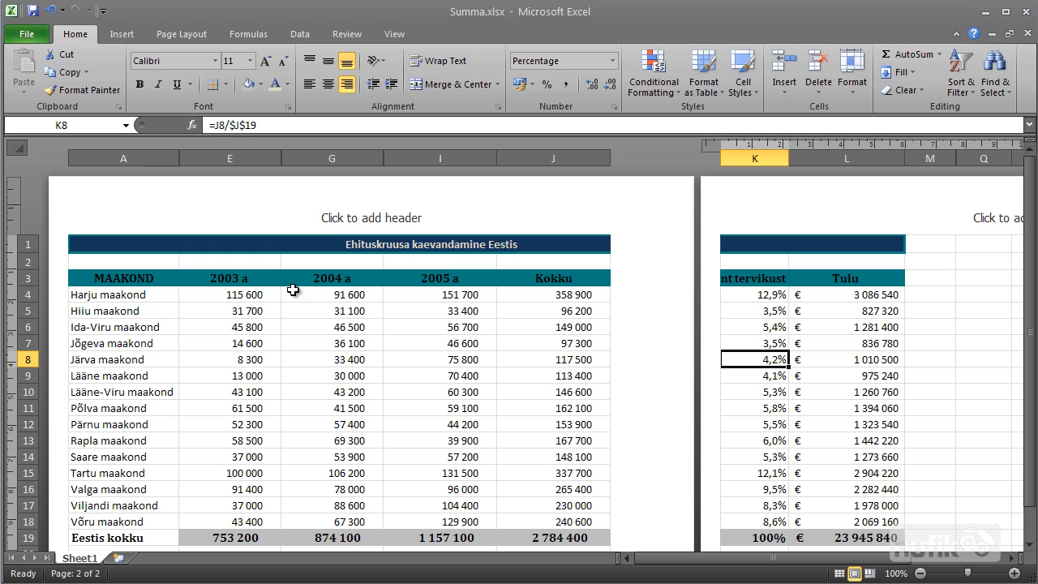
Step: Apply All Borders to the header row A3:L3 and deselect it
{"action": "left_click_drag", "start_coordinate": [130, 278], "coordinate": [849, 277]}
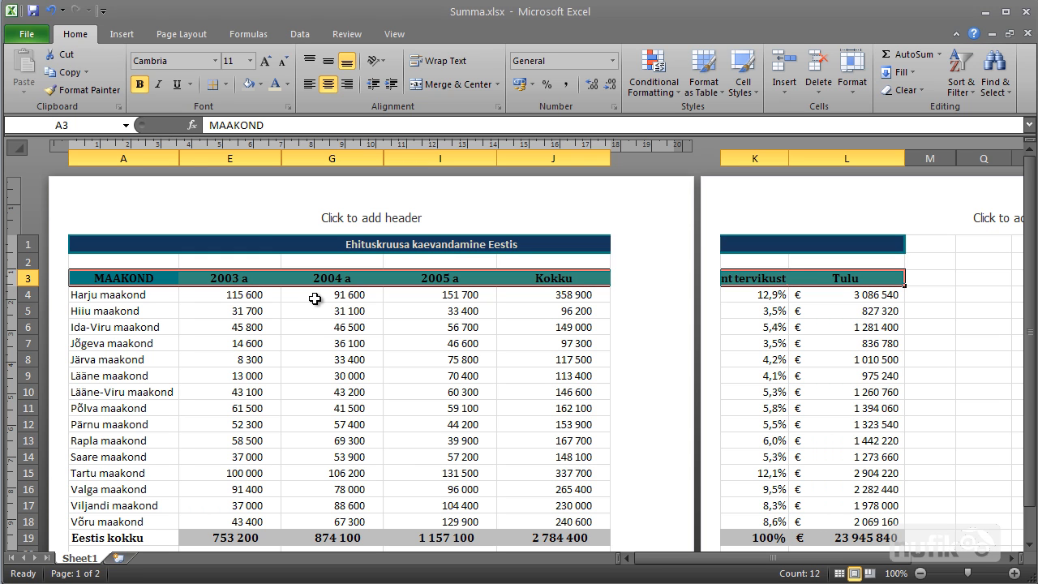
{"action": "left_click", "coordinate": [226, 84]}
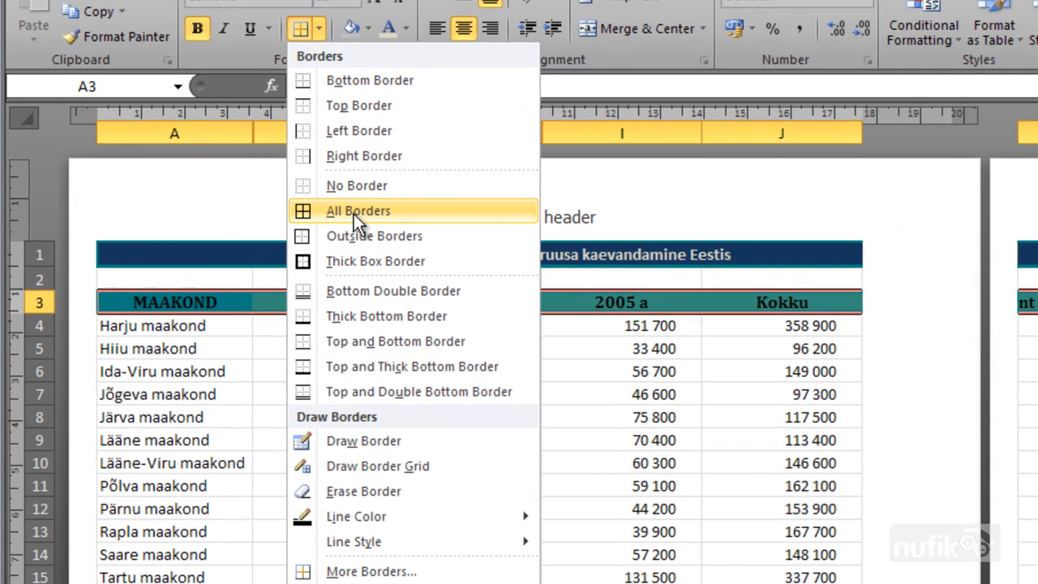
{"action": "left_click", "coordinate": [250, 213]}
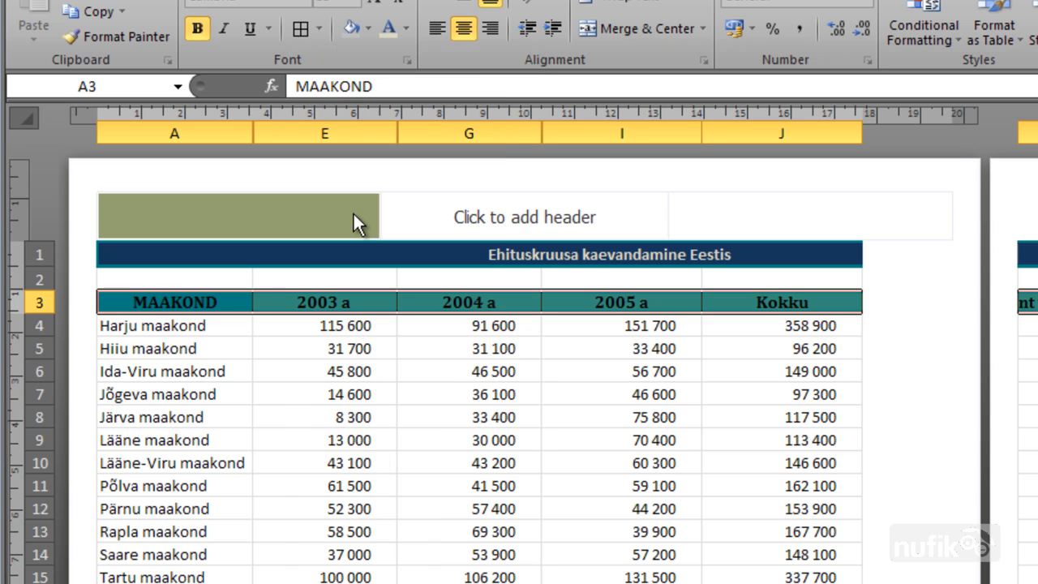
{"action": "left_click", "coordinate": [451, 387]}
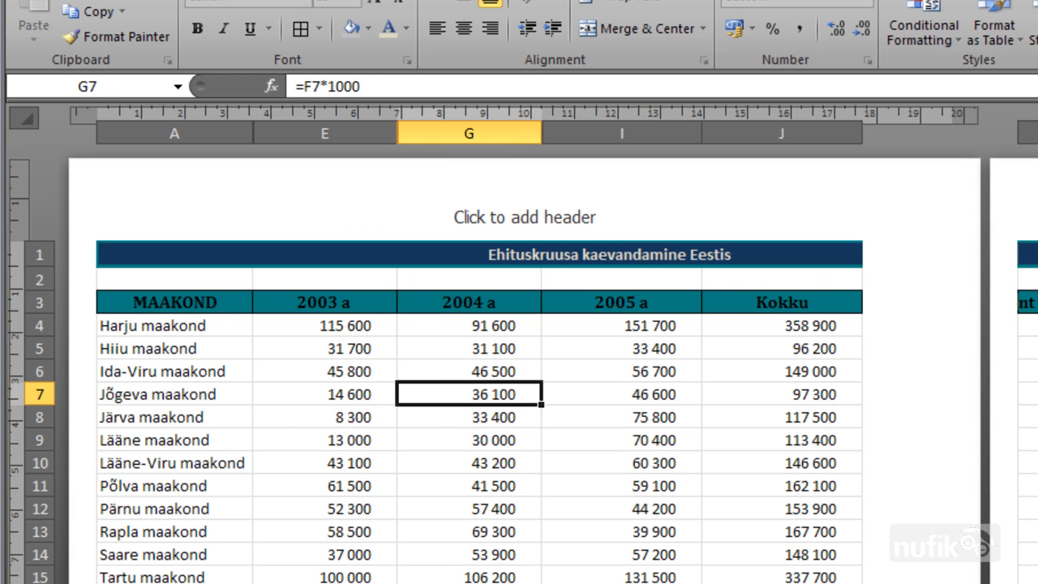
{"action": "scroll", "coordinate": [518, 364], "scroll_direction": "down", "scroll_amount": 2}
{"action": "scroll", "coordinate": [519, 365], "scroll_direction": "up", "scroll_amount": 2}
{"action": "scroll", "coordinate": [519, 365], "scroll_direction": "down", "scroll_amount": 1}
{"action": "scroll", "coordinate": [519, 364], "scroll_direction": "up", "scroll_amount": 1}
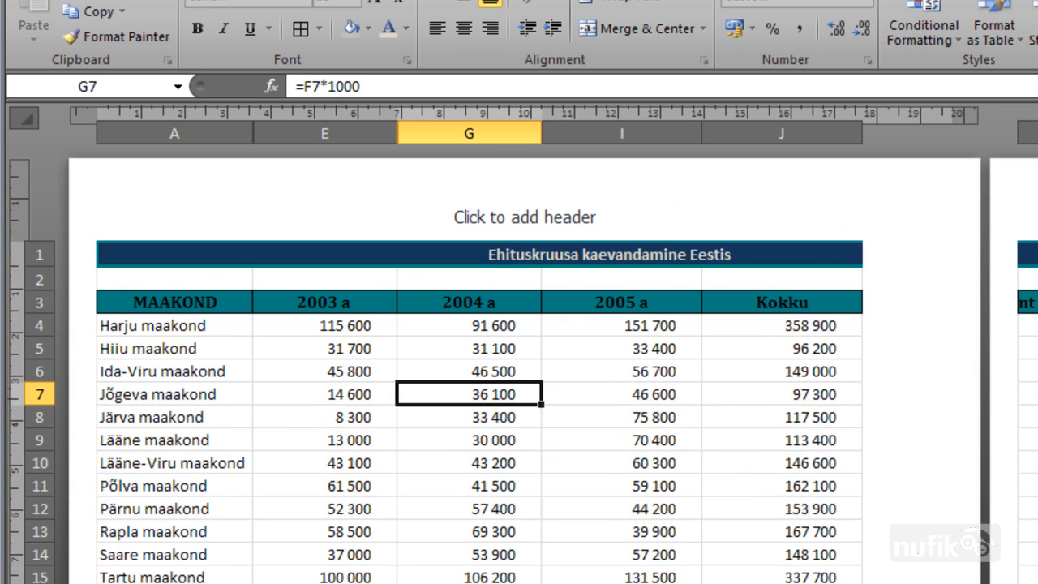